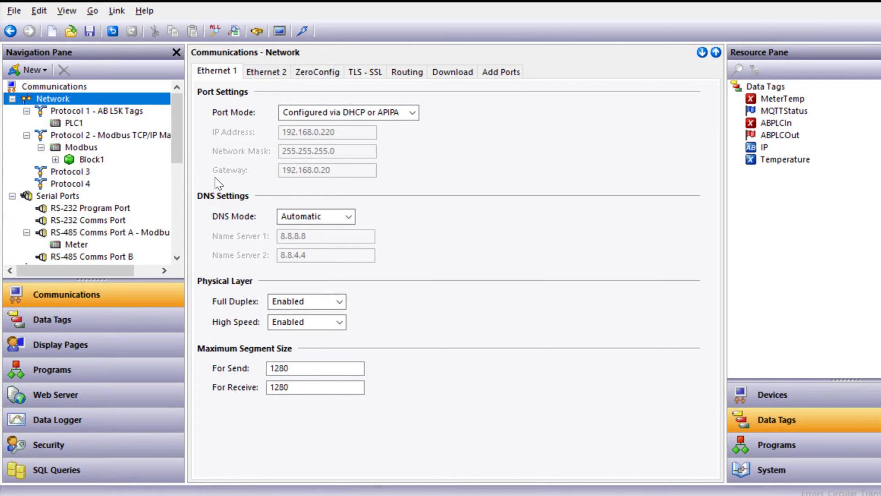
Step: Select the Generic MQTT connector to show its industrial.api.ubidots.com service settings
left_click(145, 320)
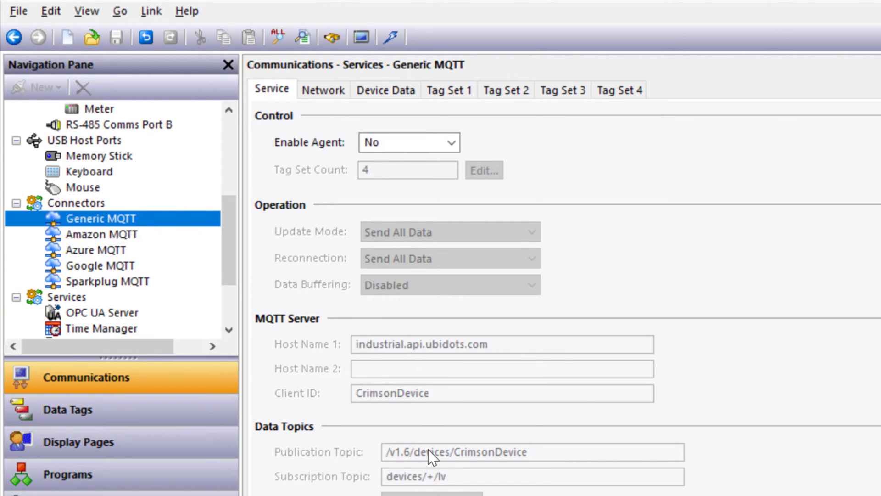
scroll(633, 482, "down", 5)
scroll(633, 482, "down", 1)
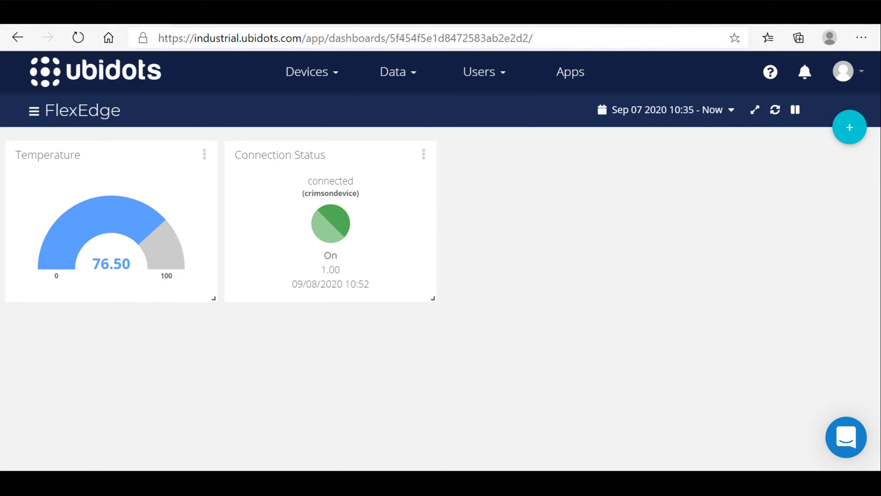
Step: Reveal the Default token under Ubidots API Credentials and select its full text
left_click(863, 75)
left_click(820, 208)
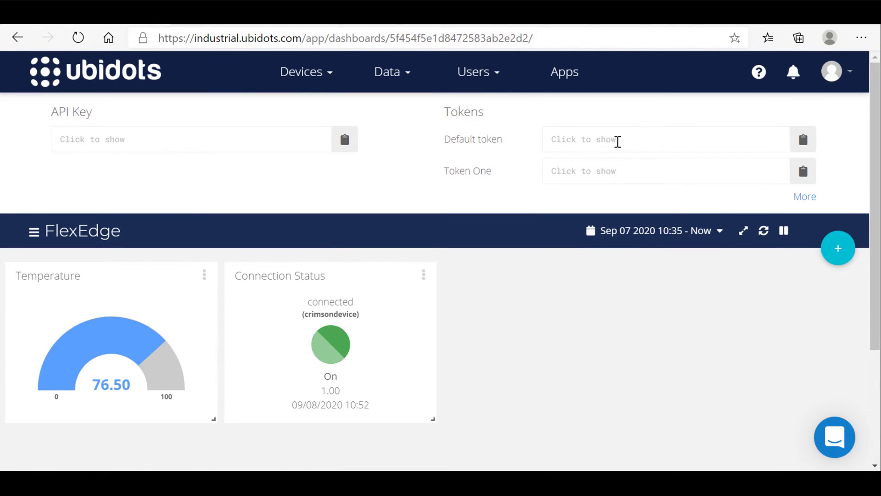
left_click(618, 142)
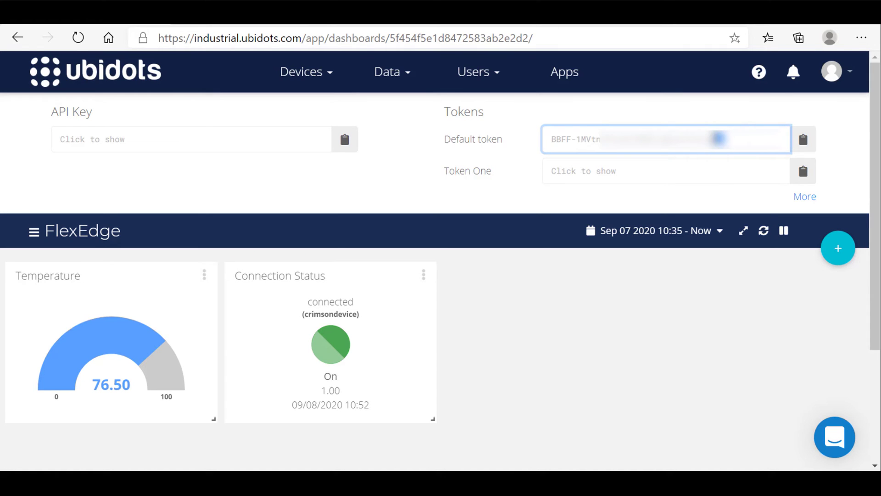
left_click_drag(719, 139, 565, 140)
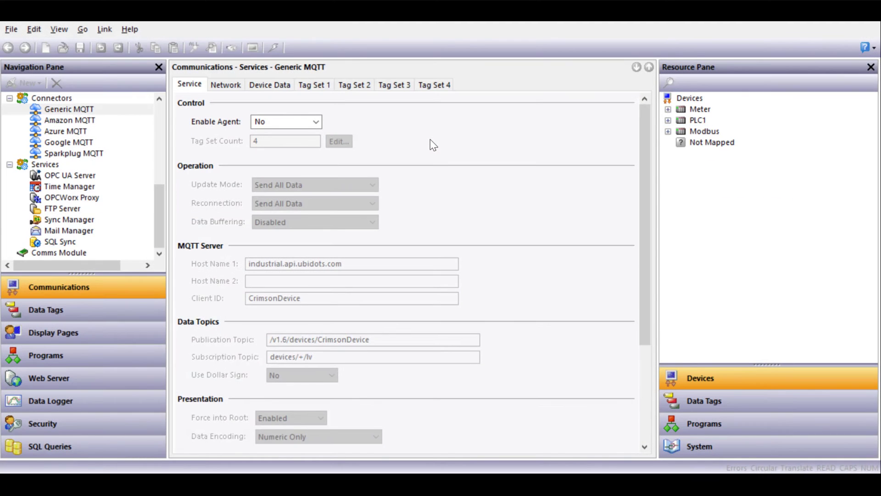
Step: Set Enable Agent to Yes and paste the Ubidots token as the User Name
left_click(315, 123)
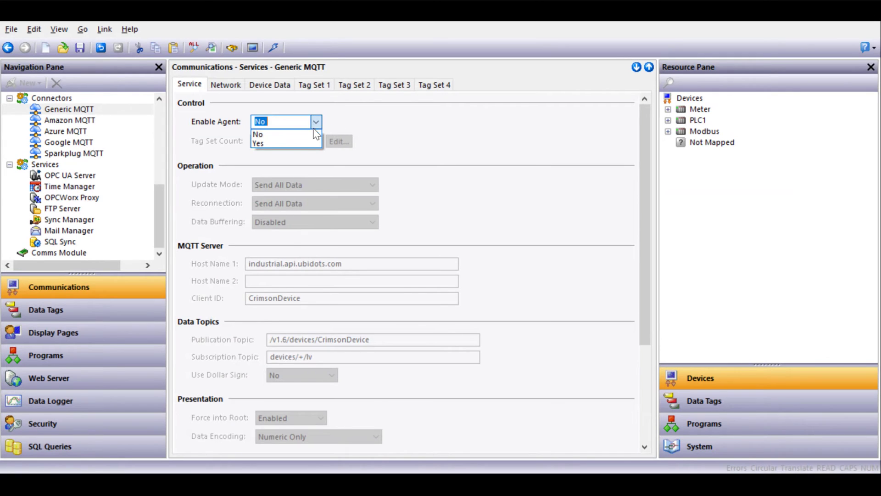
left_click(299, 150)
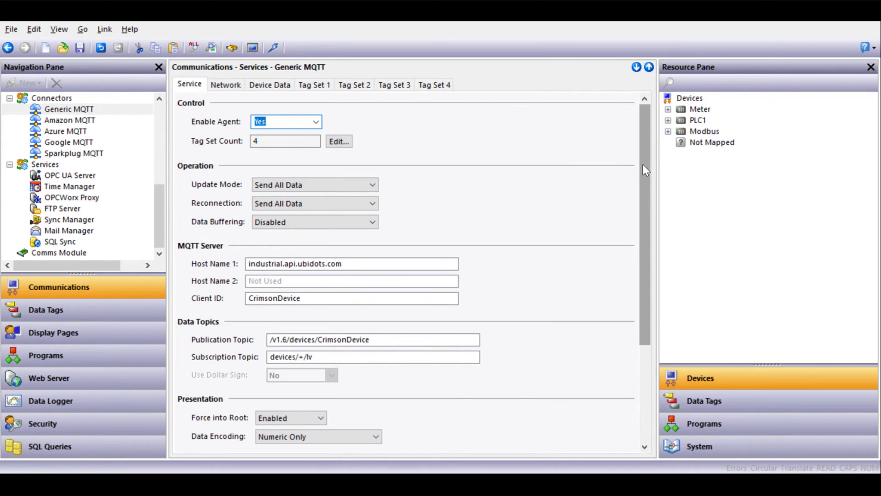
left_click_drag(643, 168, 644, 265)
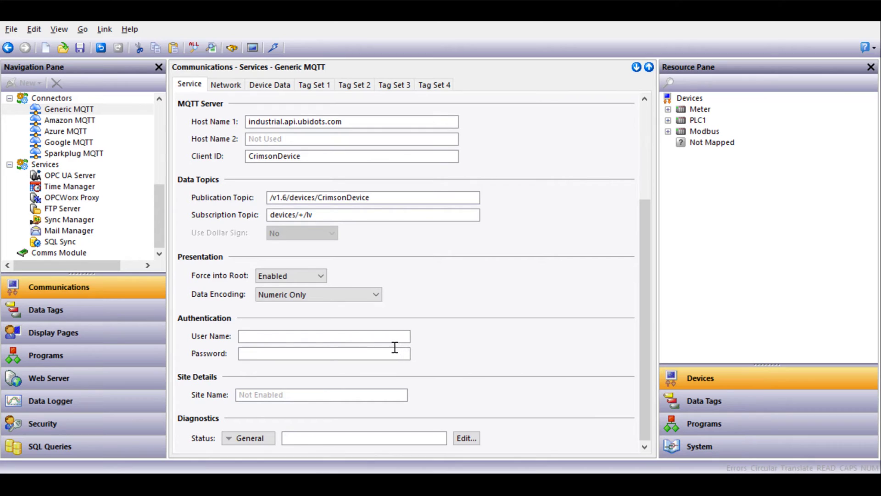
left_click(324, 336)
key("ctrl+v")
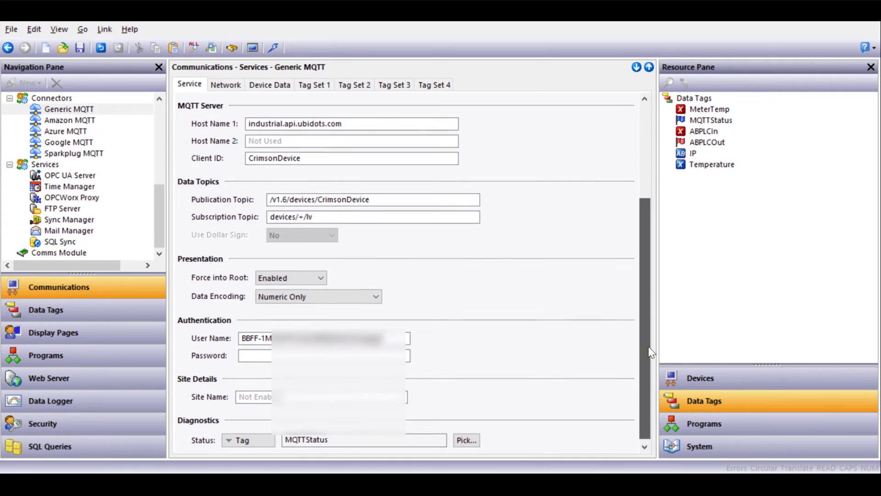
left_click_drag(645, 344, 645, 249)
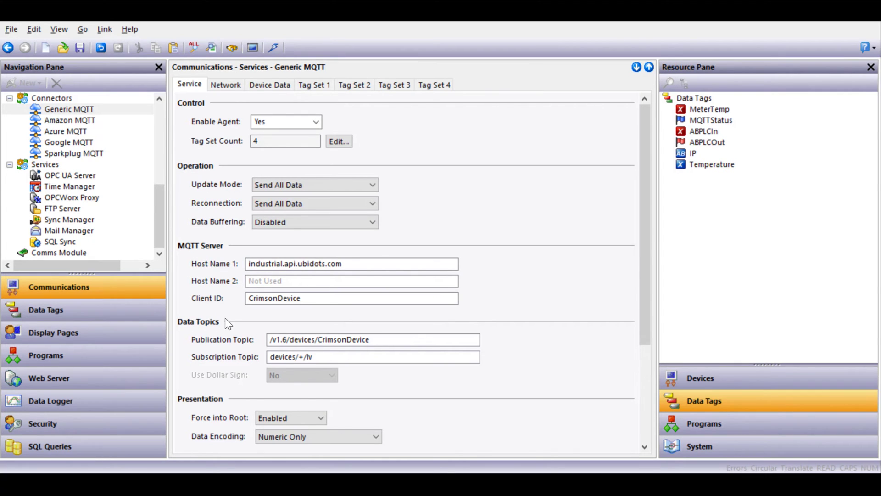
scroll(225, 318, "down", 4)
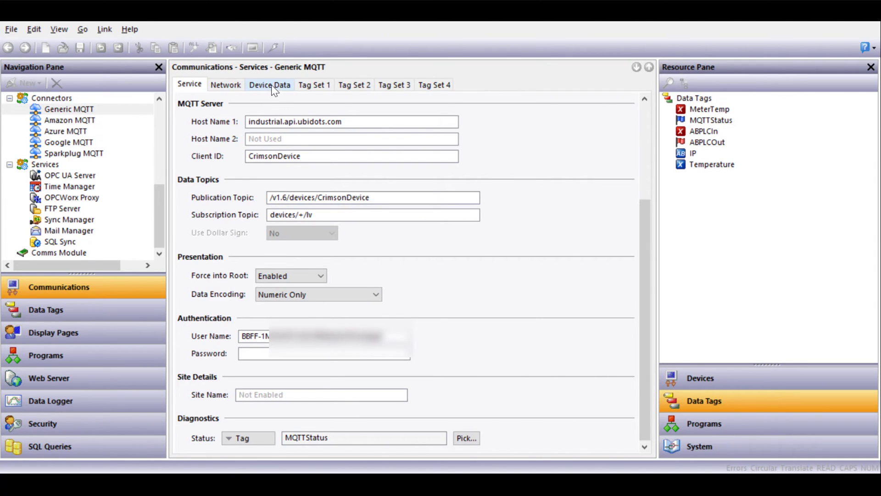
Step: Keep Tag Set 1 Periodic and add MQTTStatus and Temperature to its Contents
left_click(313, 86)
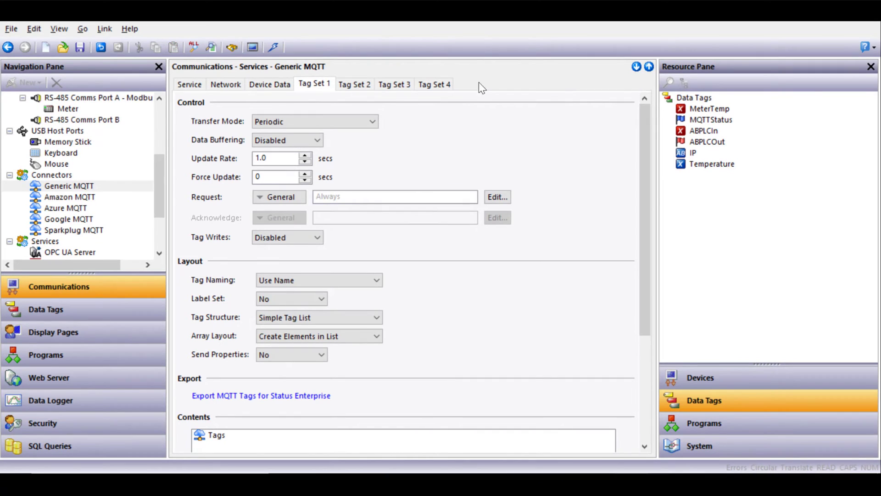
left_click(372, 123)
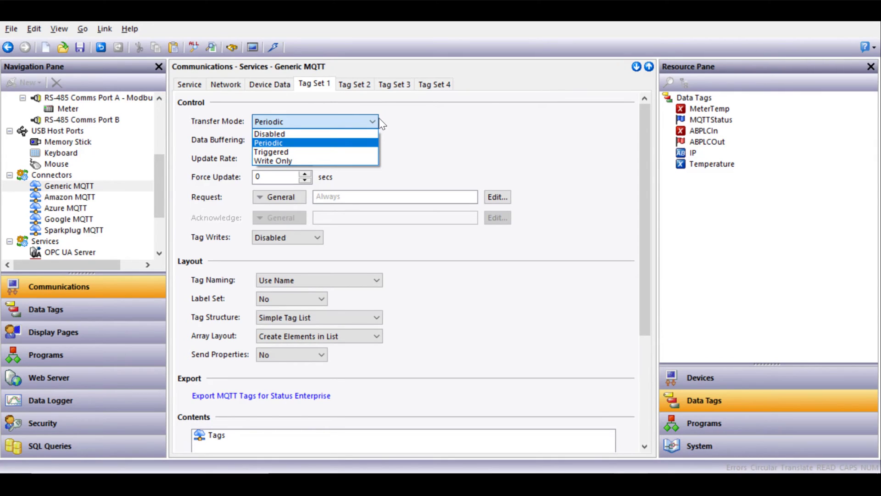
left_click(390, 124)
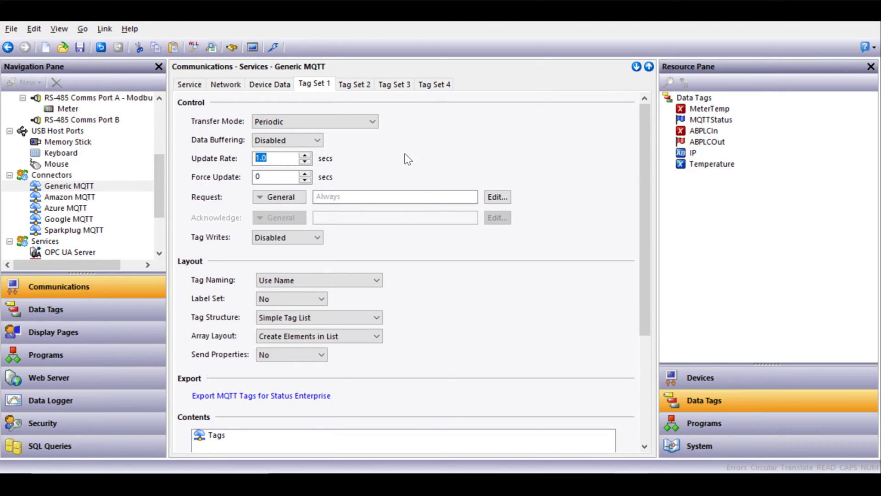
left_click_drag(644, 192, 659, 276)
left_click(711, 122)
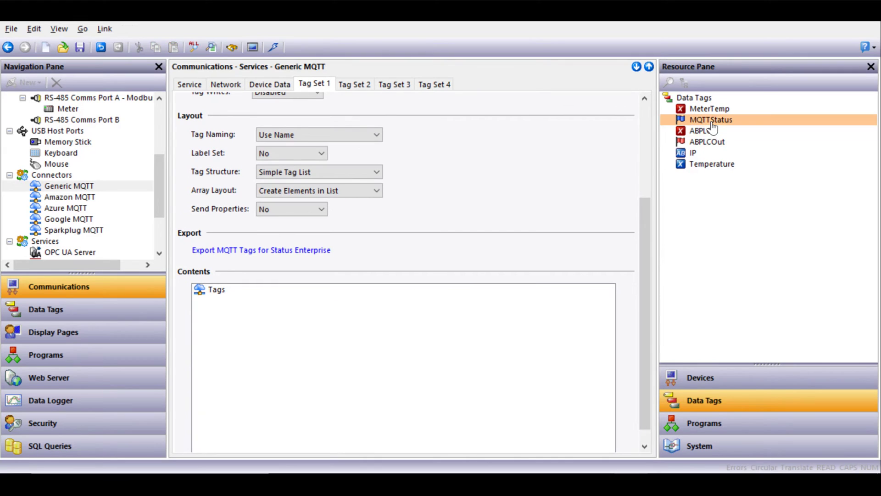
left_click_drag(709, 165, 663, 176)
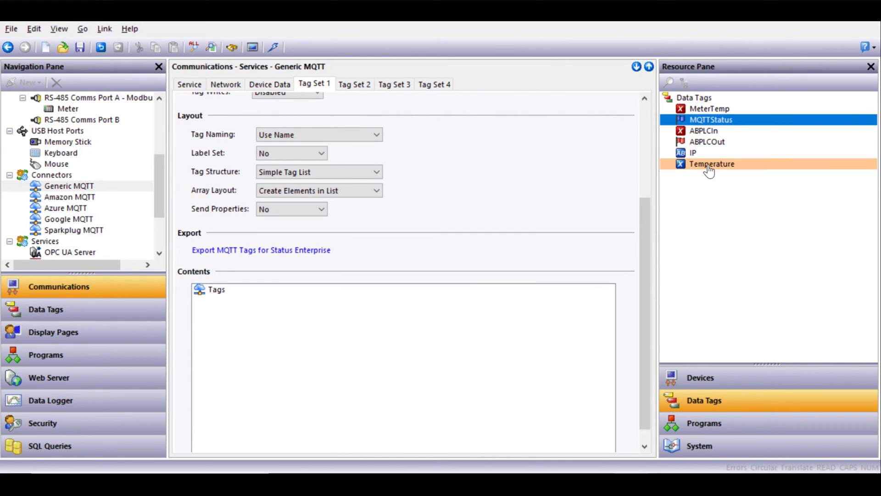
left_click_drag(485, 259, 319, 356)
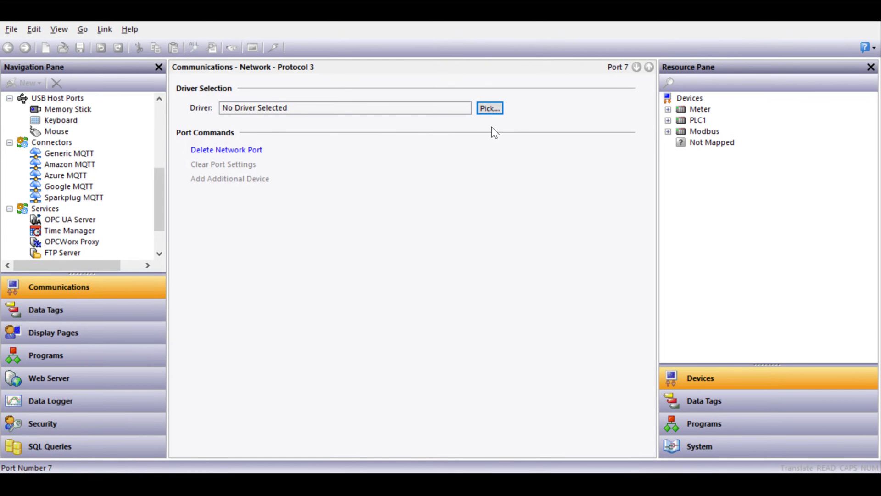
Step: Browse the Driver Picker for Protocol 3 and cancel without choosing a driver
left_click(495, 108)
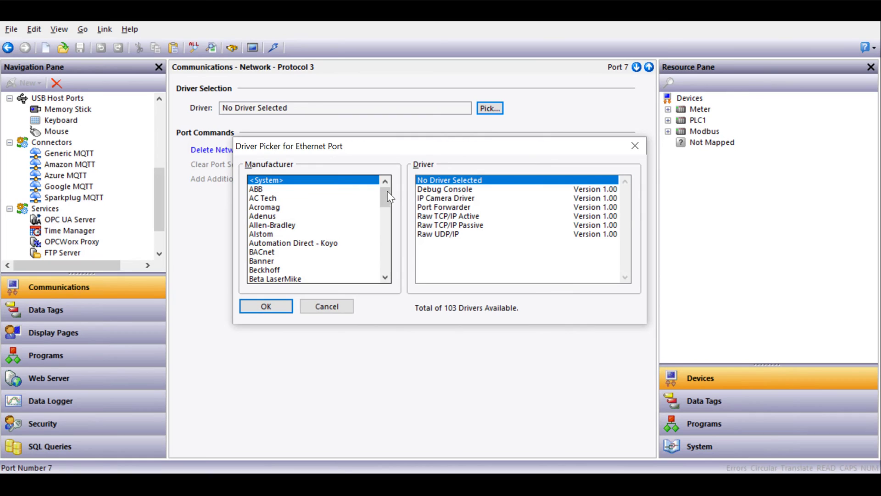
left_click_drag(384, 194, 384, 256)
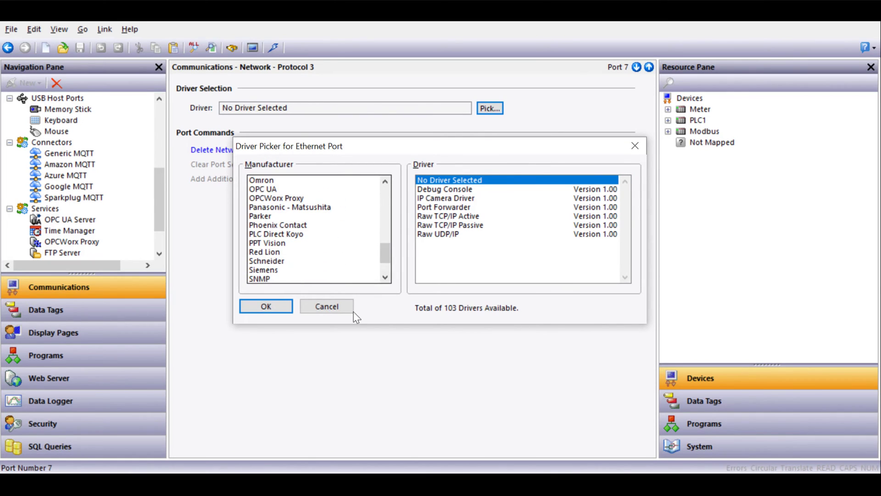
left_click(329, 308)
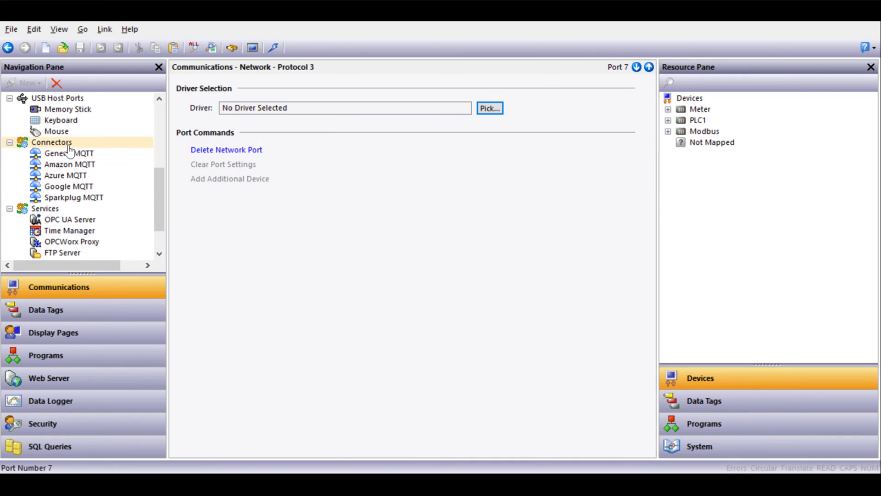